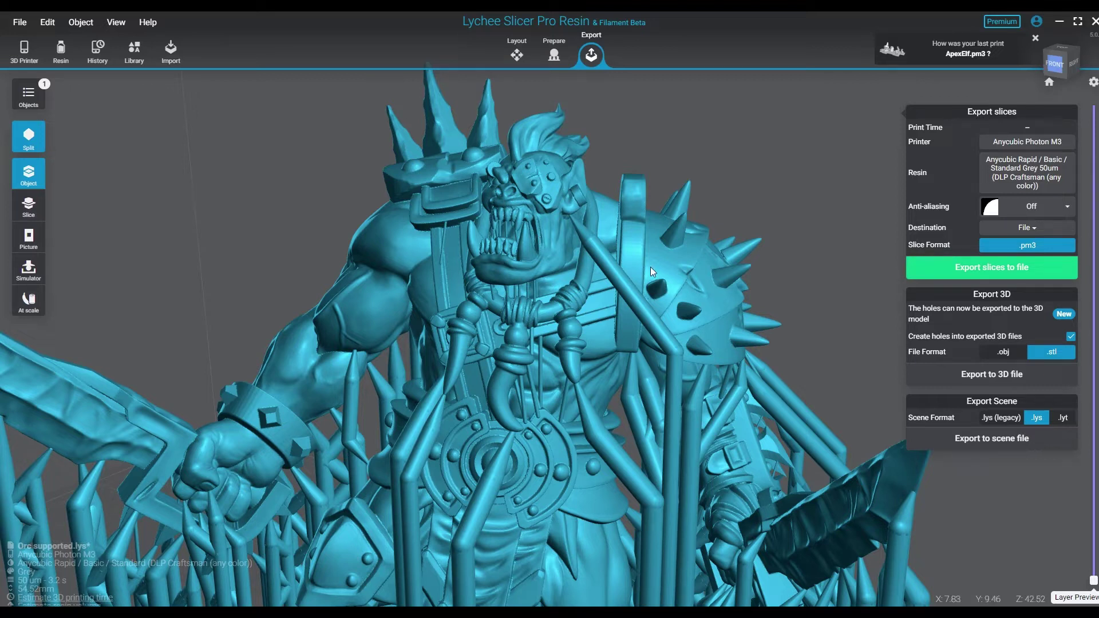
left_click_drag(592, 324, 506, 322)
scroll(596, 326, "down", 2)
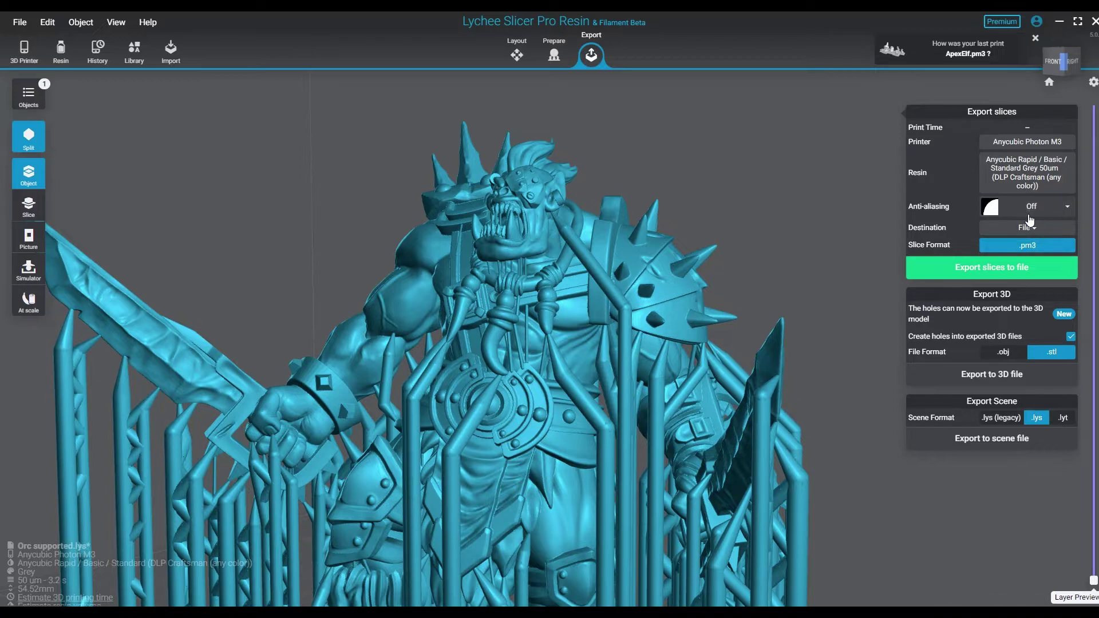
left_click_drag(506, 242, 582, 335)
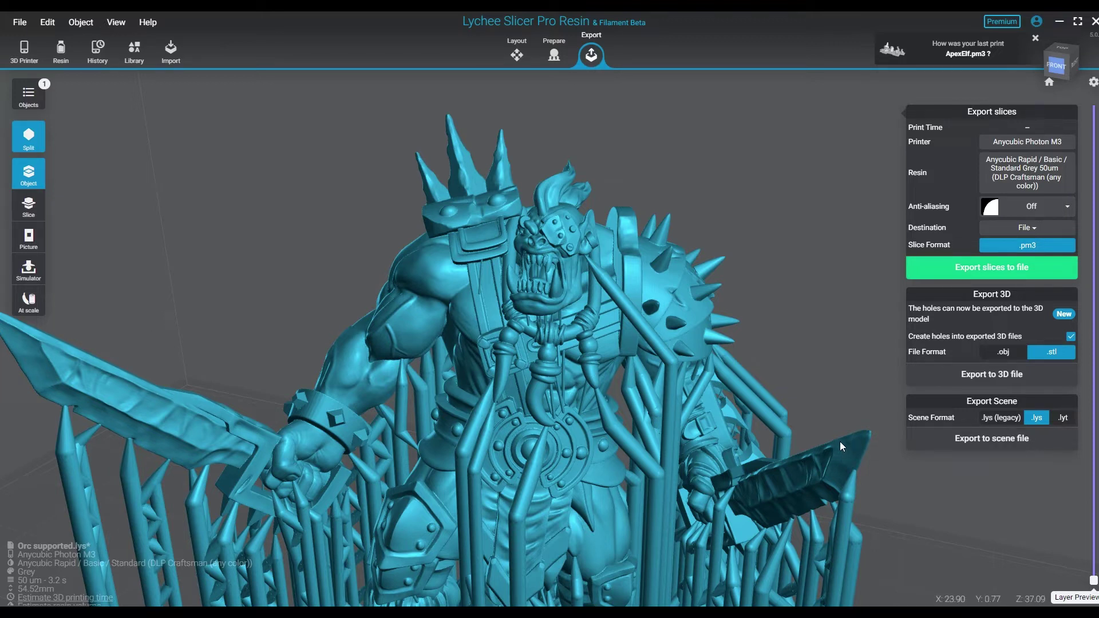
mouse_move(728, 438)
right_mouse_down()
mouse_move(641, 457)
mouse_move(715, 453)
right_mouse_up()
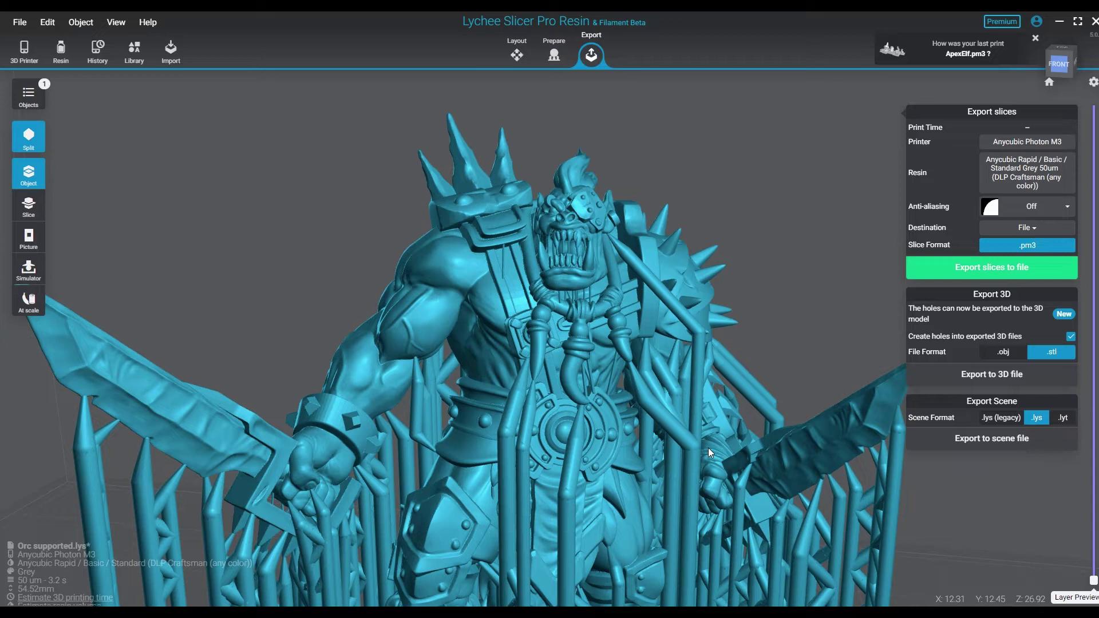
left_click(1030, 210)
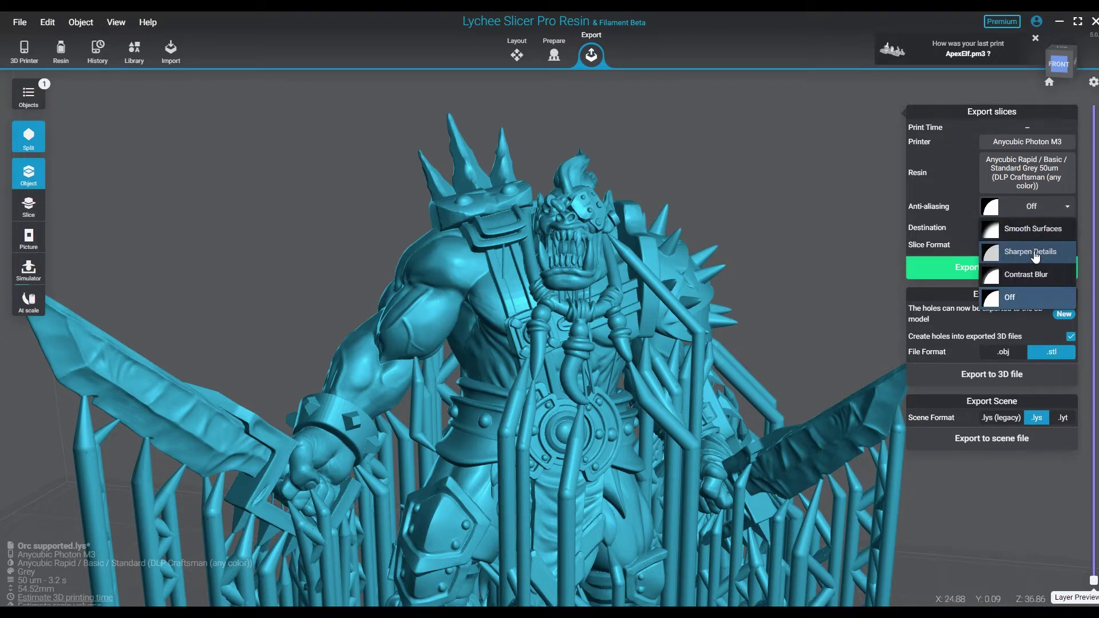
left_click(1024, 296)
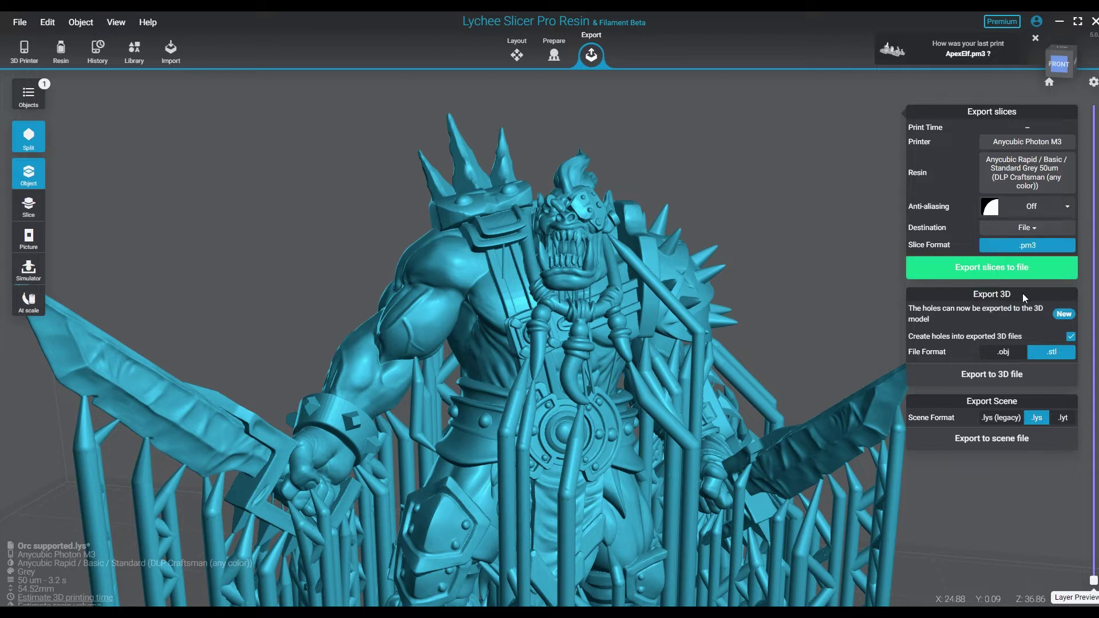
Set anti-aliasing to Smooth Surfaces and try a radius of 20 px before returning it to 2 px
left_click(1028, 207)
left_click(1039, 230)
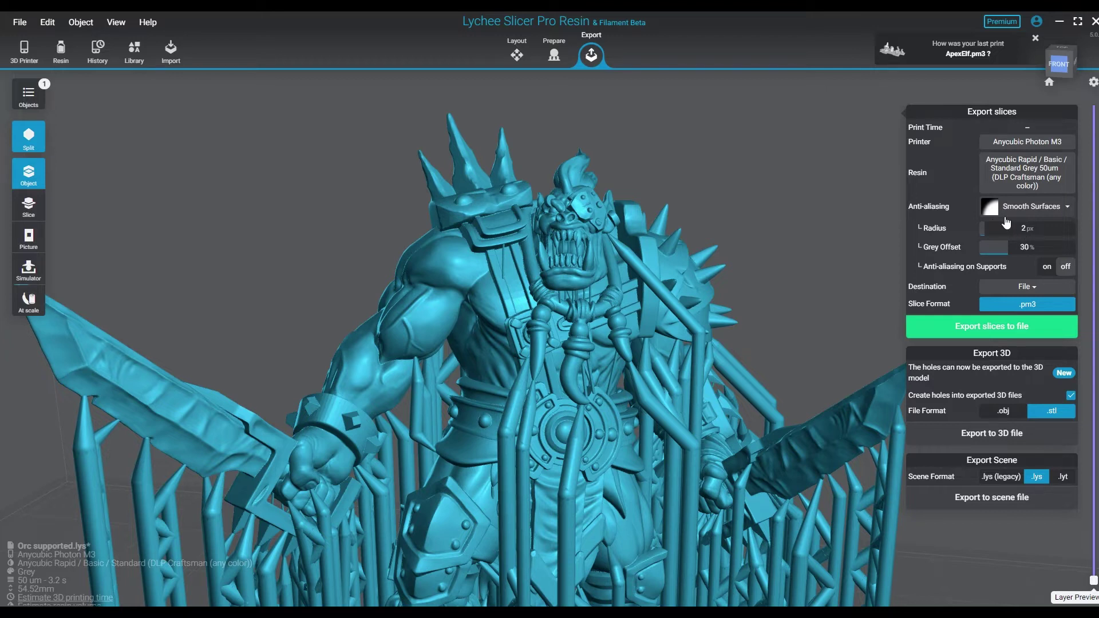
left_click_drag(998, 231, 1079, 237)
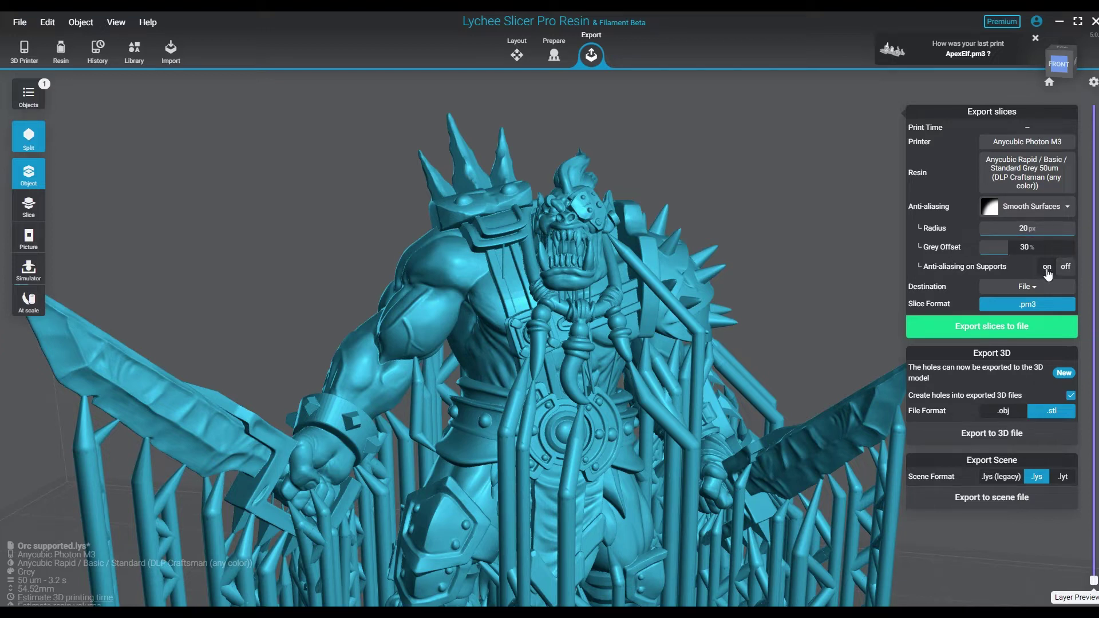
left_click_drag(1078, 235, 992, 229)
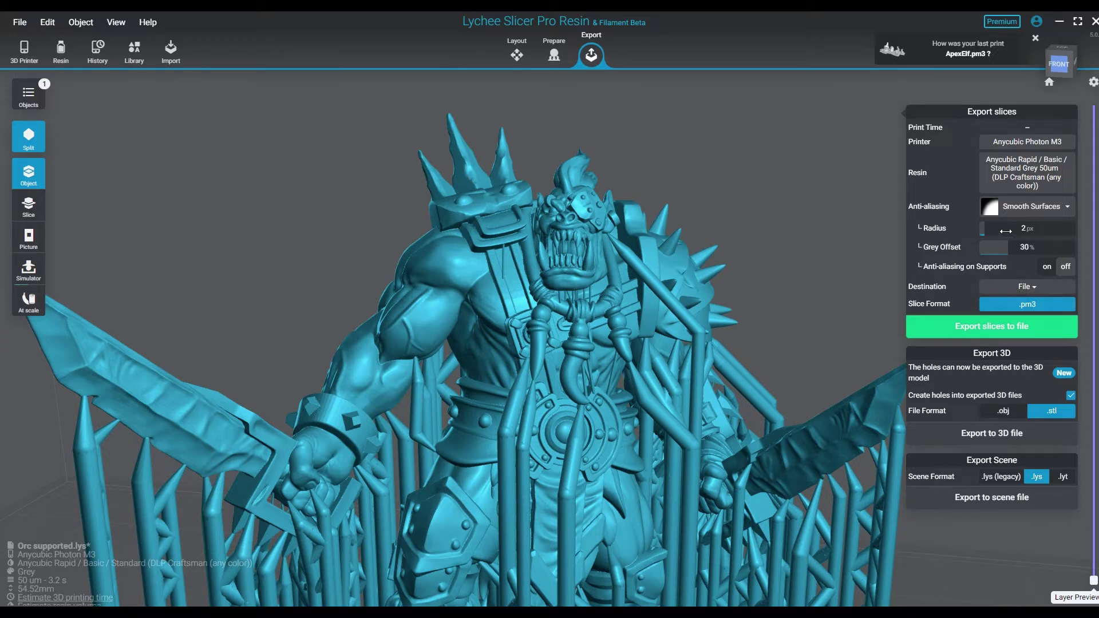
Set the Smooth Surfaces grey offset to 10% and switch anti-aliasing on supports on and back off
mouse_move(1008, 248)
left_mouse_down()
mouse_move(1074, 254)
mouse_move(999, 252)
left_mouse_up()
left_click(1048, 269)
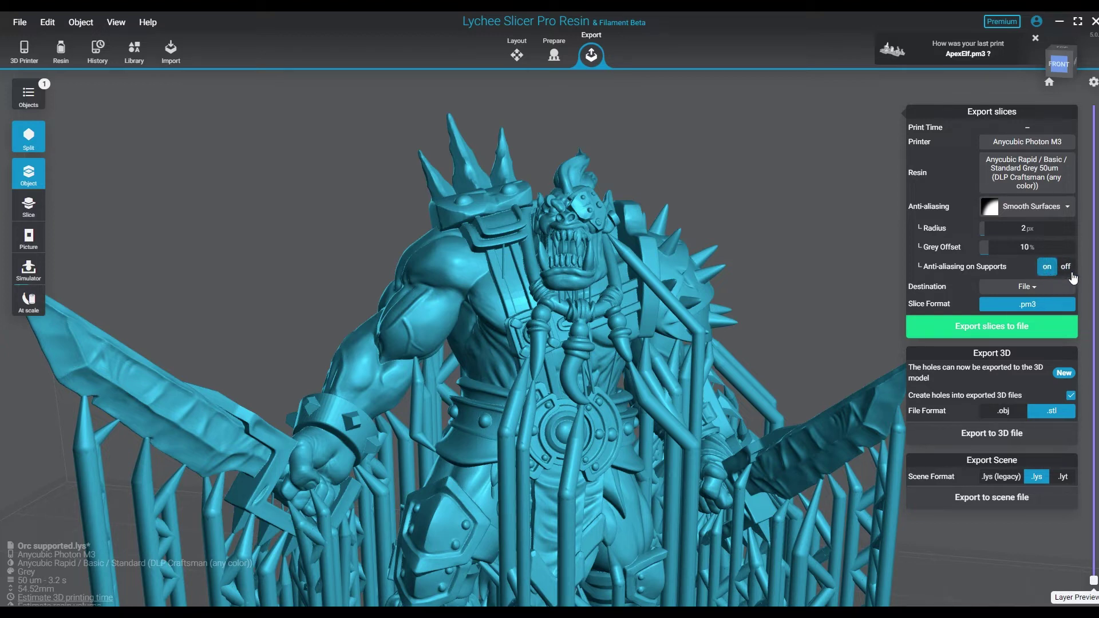
left_click(1069, 272)
left_click(1023, 212)
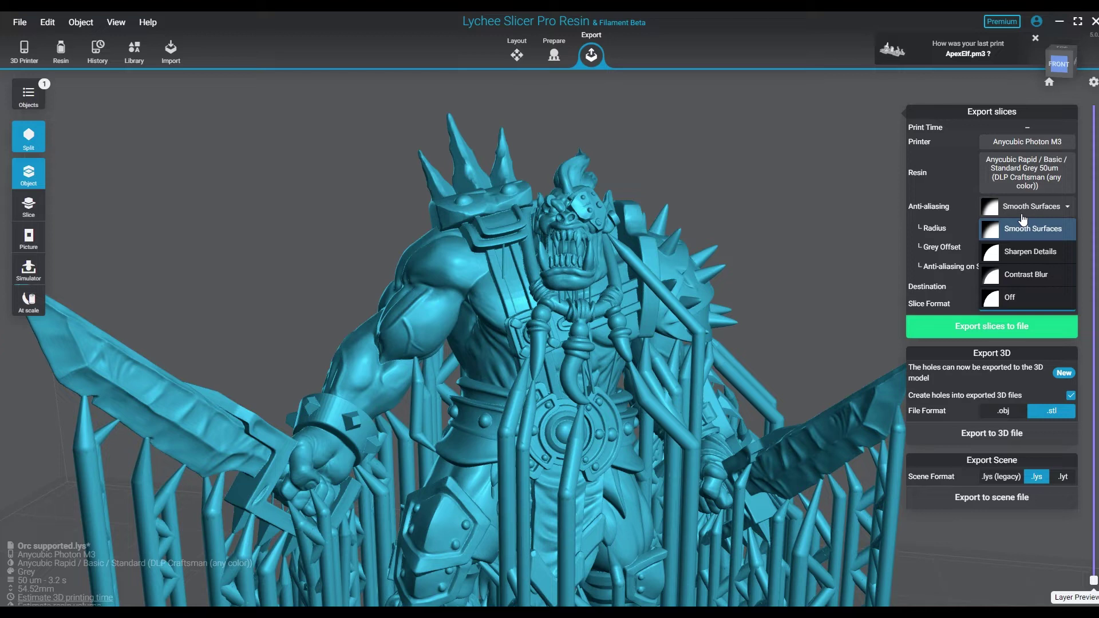
left_click(1016, 210)
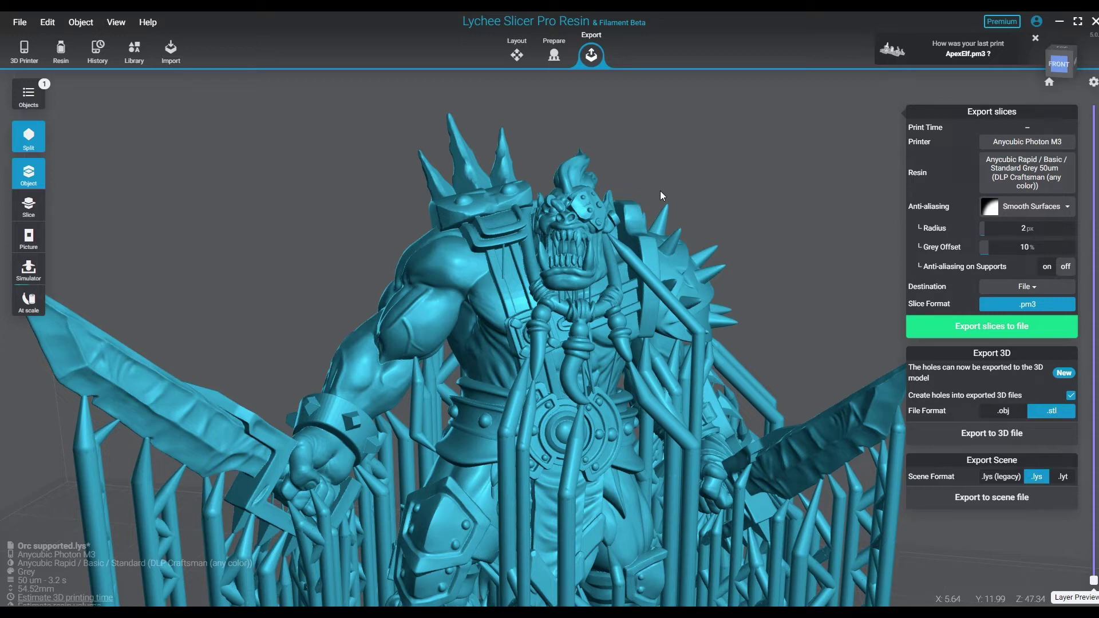
Switch anti-aliasing to Sharpen Details with level 2 and a grey offset of 0%
left_click(1037, 209)
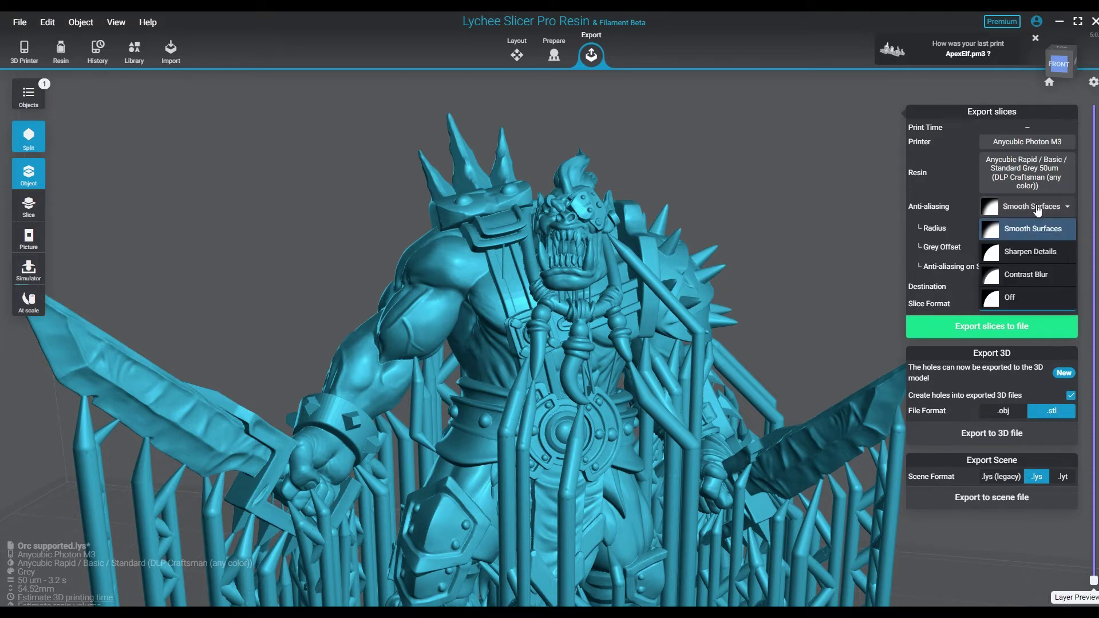
left_click(1033, 250)
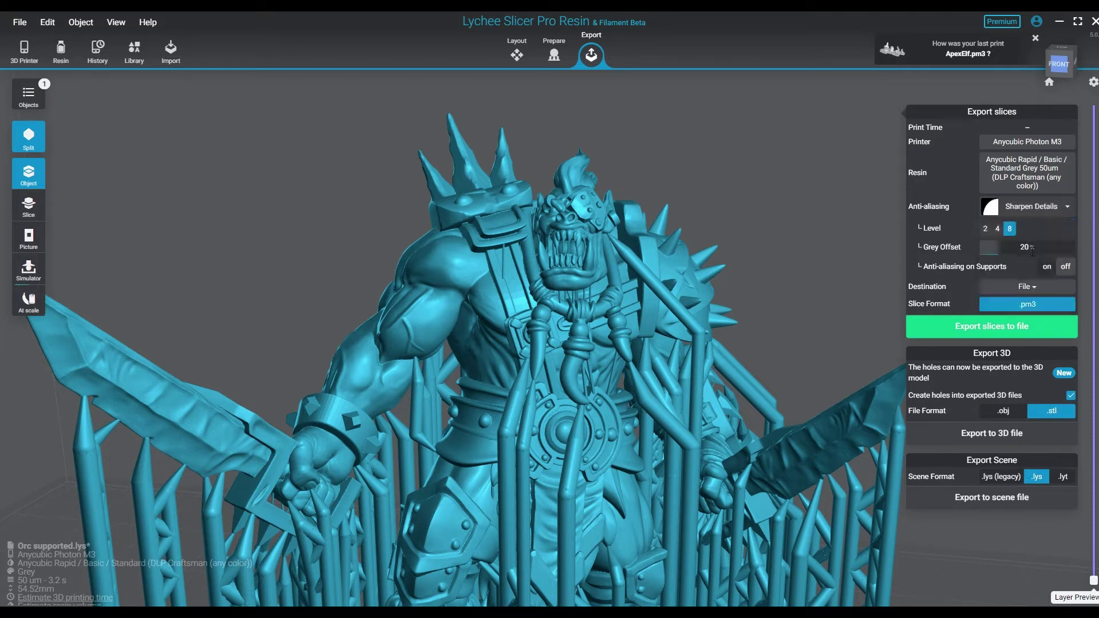
left_click(988, 230)
mouse_move(997, 254)
left_mouse_down()
mouse_move(1073, 253)
mouse_move(988, 255)
left_mouse_up()
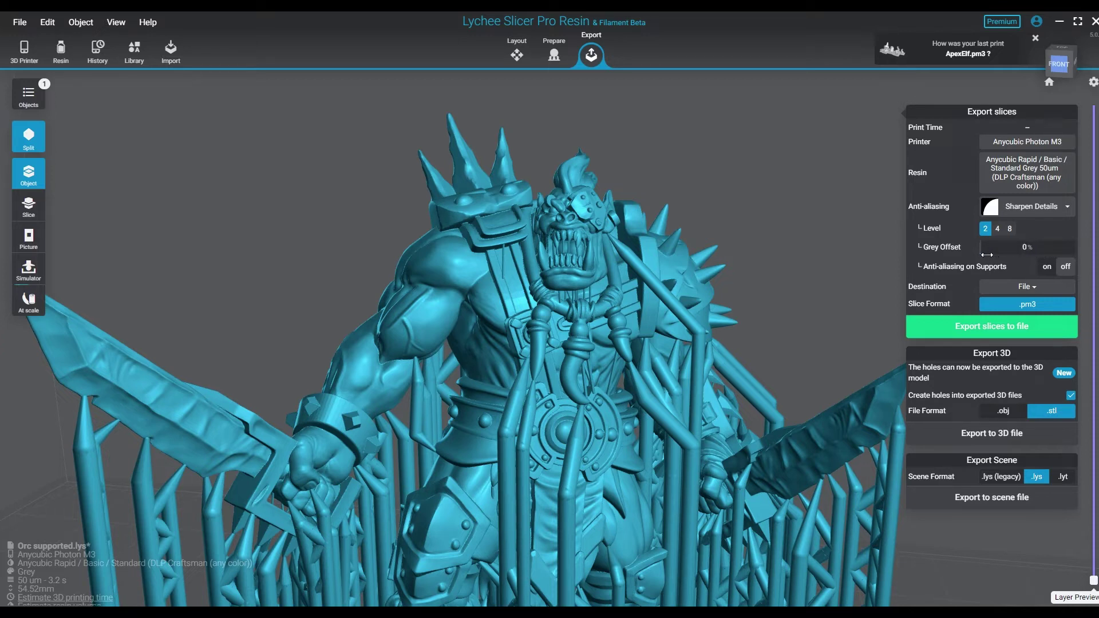
Raise the Sharpen Details level to 4 and on to 8, and increase the grey offset
left_click(997, 228)
left_click(1009, 228)
left_click(996, 254)
Switch anti-aliasing to Contrast Blur and try radius values of 20 px, 8 px and 16 px
left_click(1002, 212)
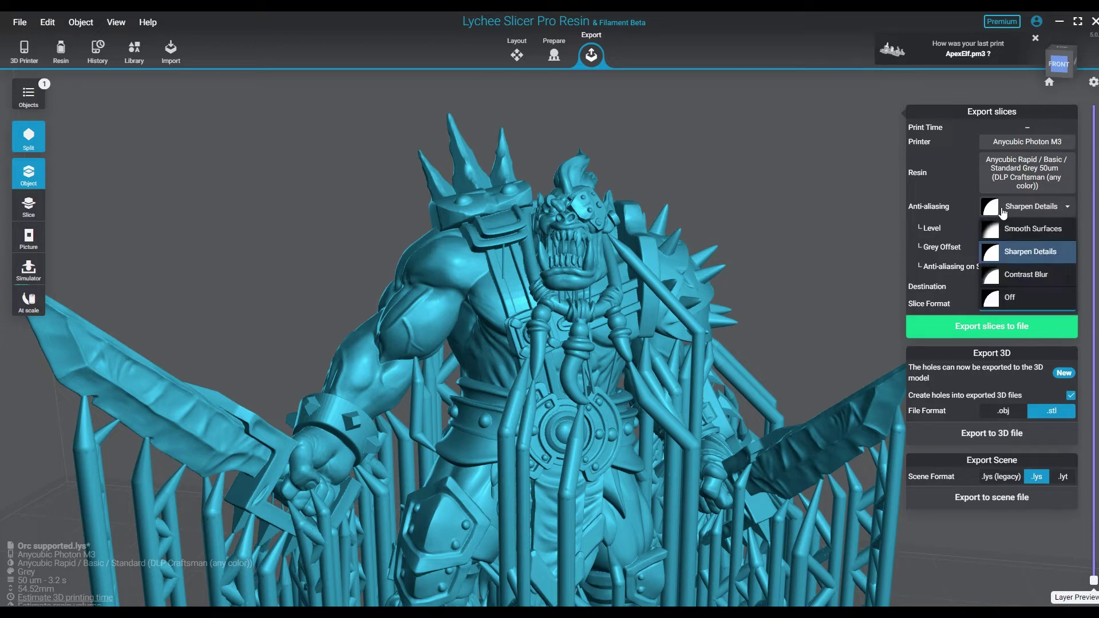
left_click(1024, 276)
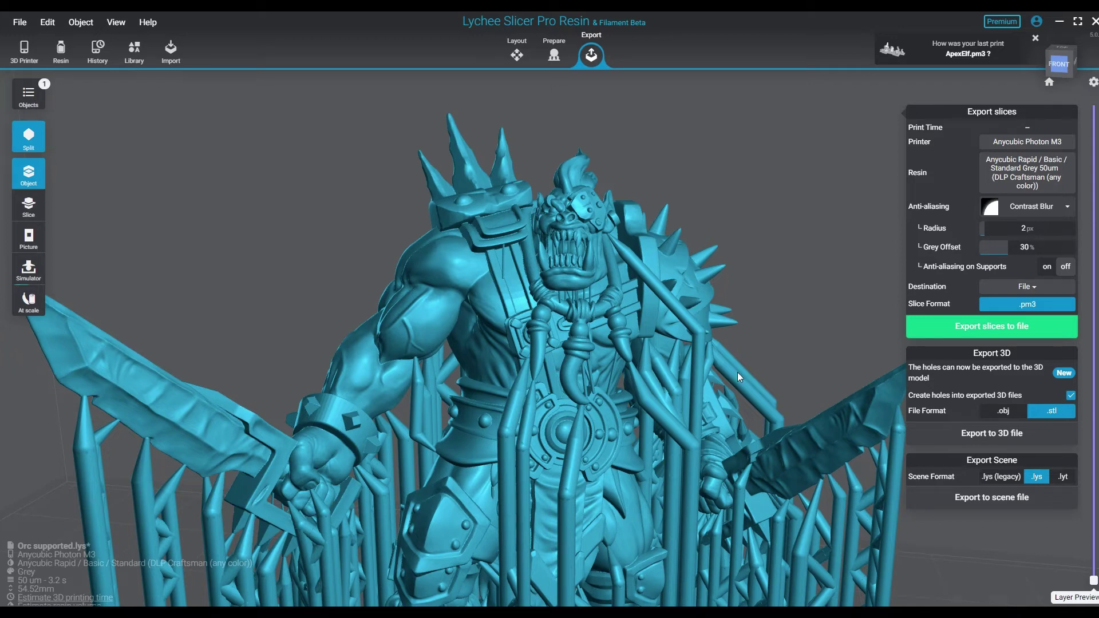
left_click_drag(737, 372, 719, 376)
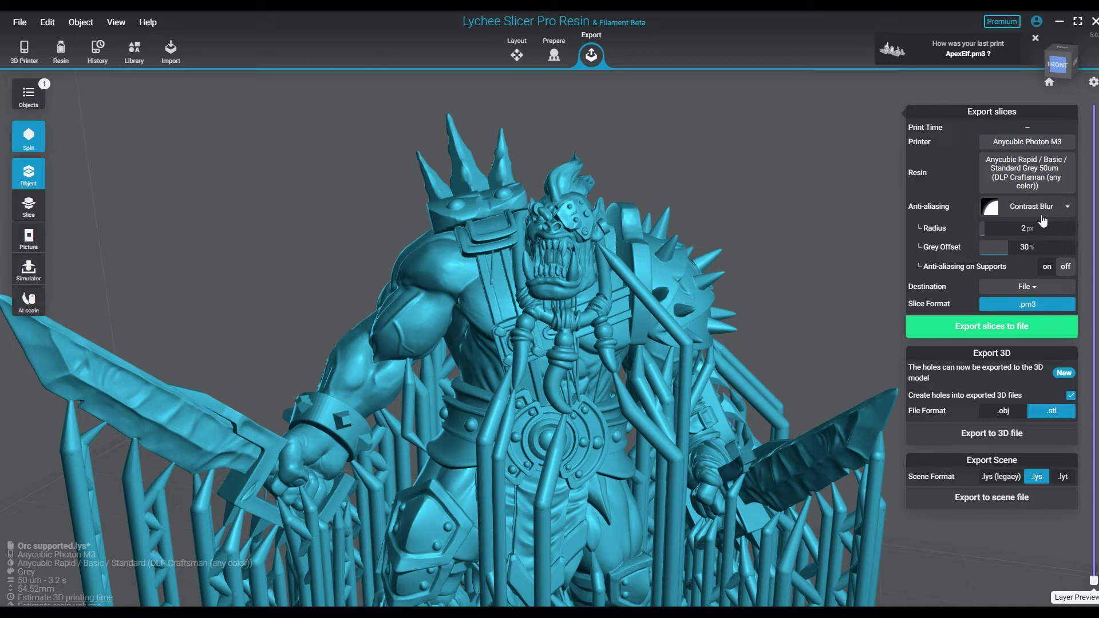
left_click_drag(998, 232, 1078, 235)
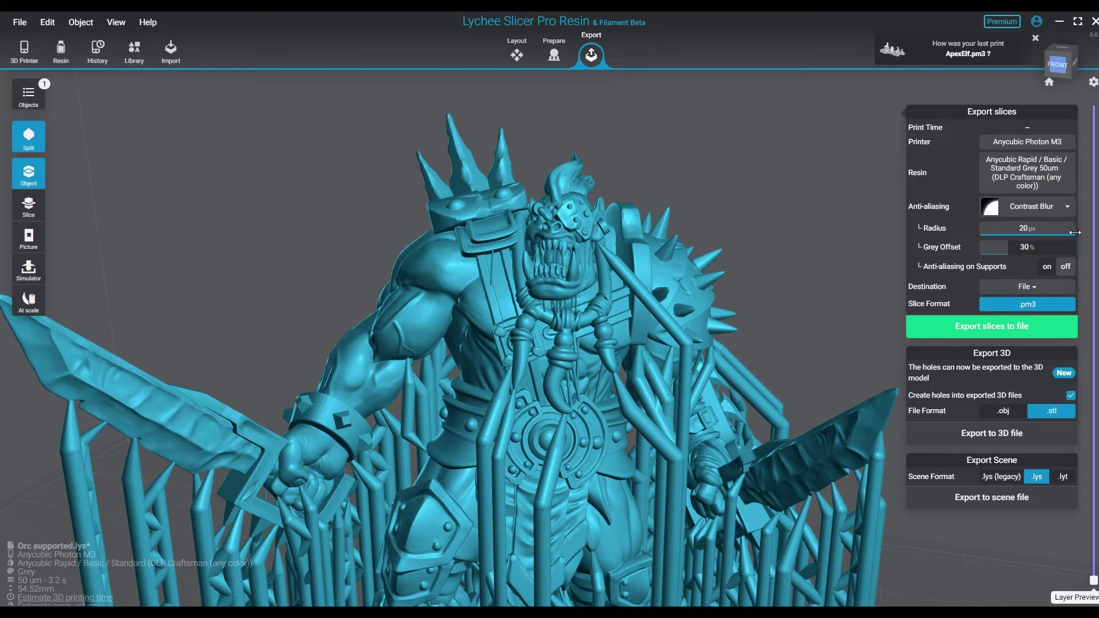
left_click_drag(1075, 232, 1019, 229)
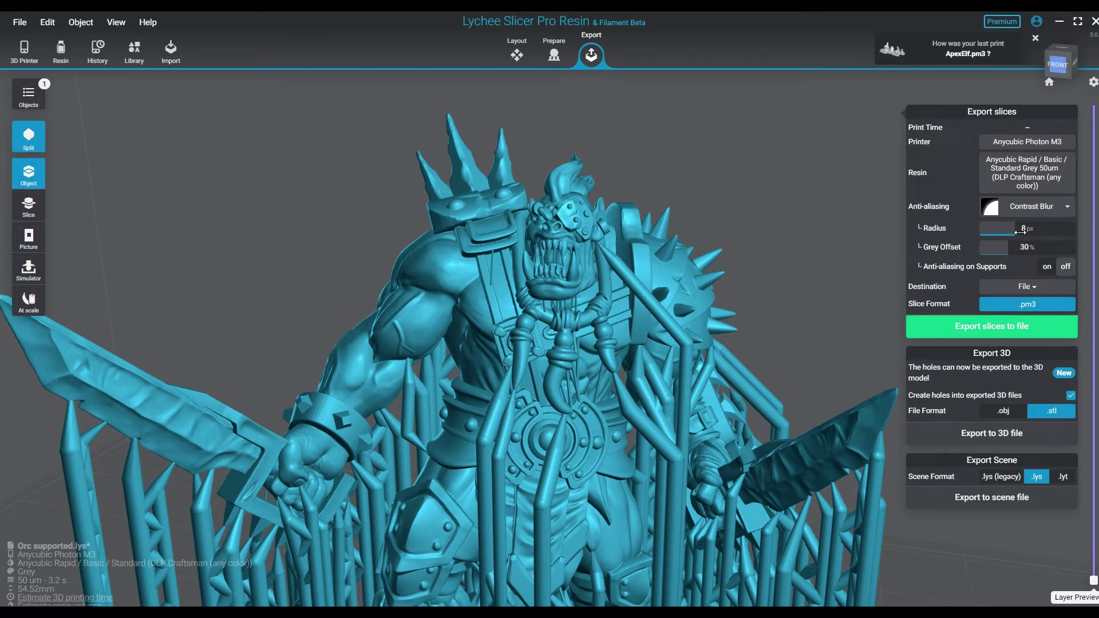
left_click_drag(1020, 229, 1059, 229)
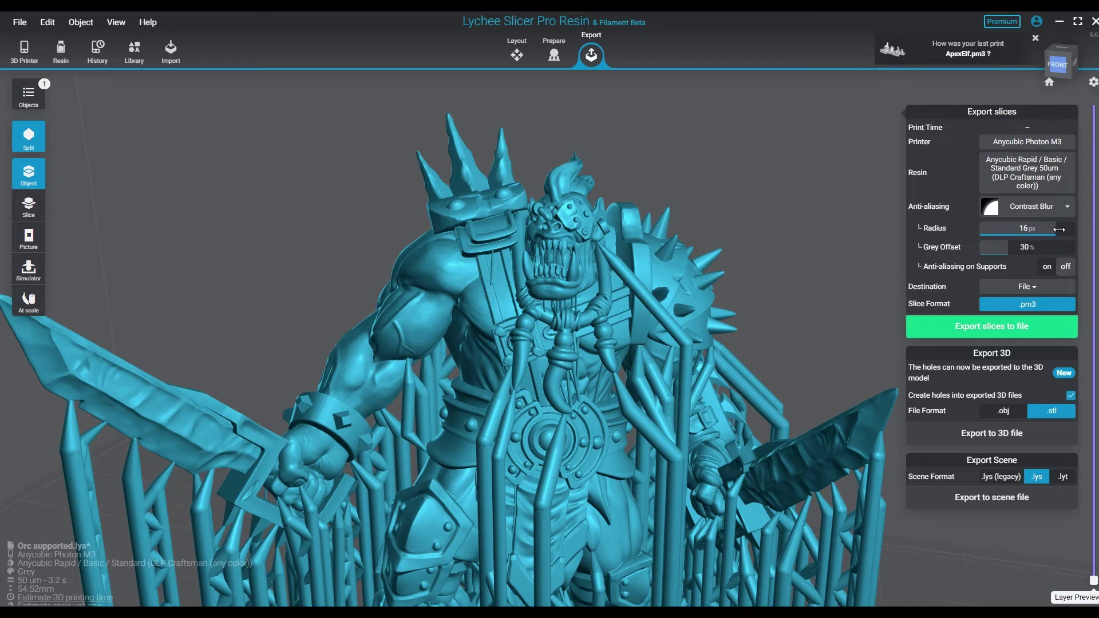
Switch anti-aliasing to Sharpen Details, try levels 2 and 4, and lower the raised grey offset to 0%
left_click(1022, 207)
left_click(1040, 256)
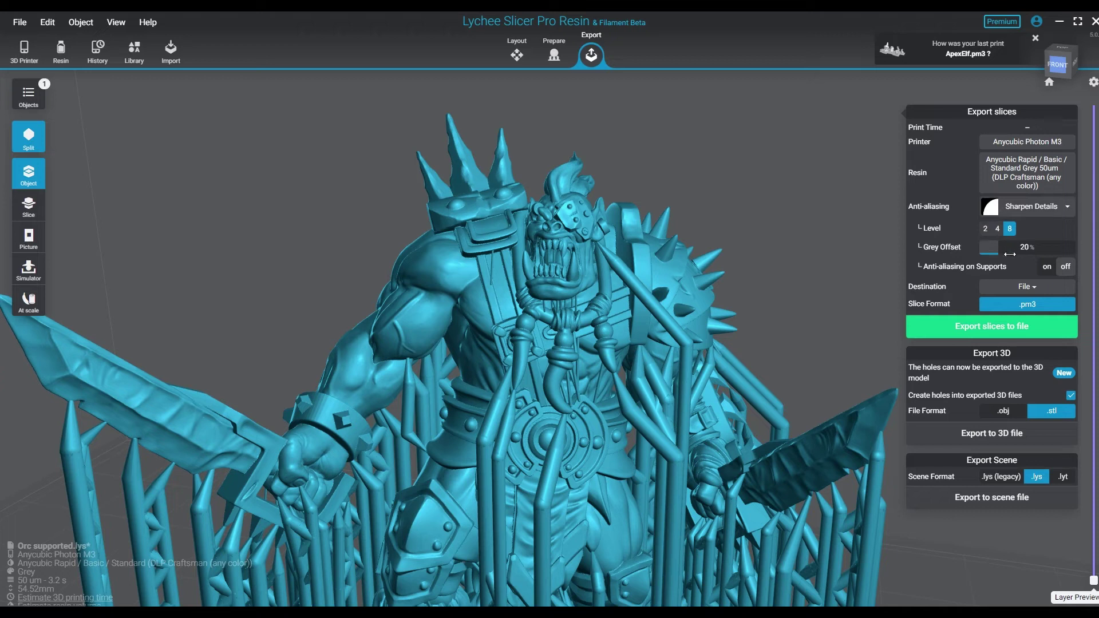
left_click_drag(1010, 254, 1056, 253)
left_click(985, 229)
left_click(997, 228)
left_click_drag(1060, 253, 998, 251)
mouse_move(993, 251)
left_mouse_down()
mouse_move(1005, 252)
mouse_move(976, 256)
left_mouse_up()
Try Sharpen Details level 8, return to level 4, and set the grey offset to 10%
left_click(1010, 228)
left_click(998, 229)
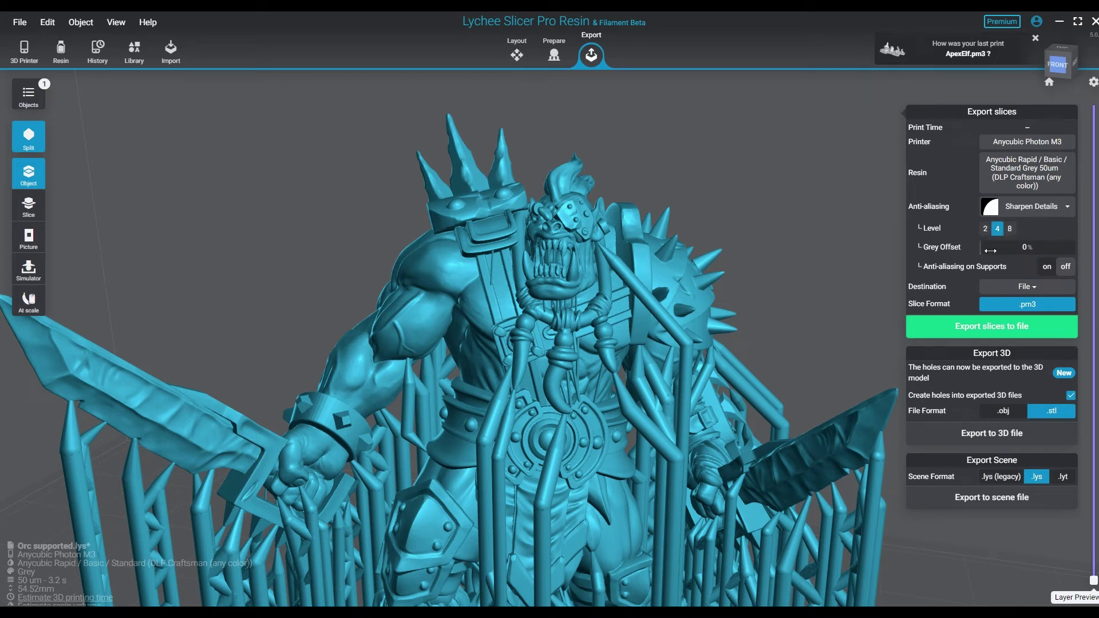
left_click(997, 253)
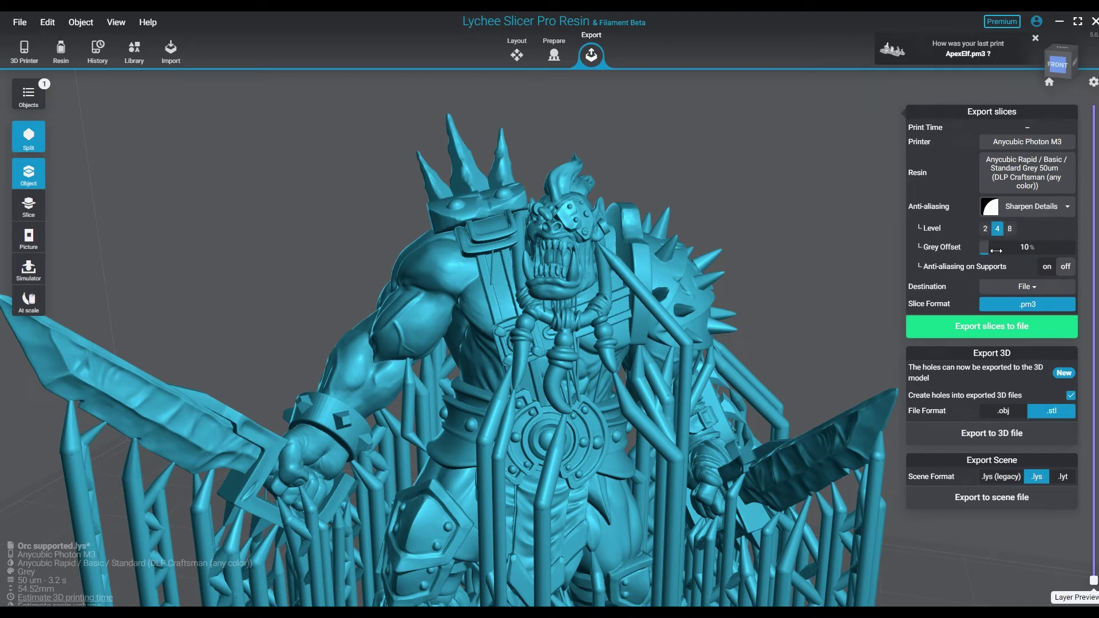
Try Sharpen Details levels 2 and 8 with different grey offsets, returning to level 4 and 10%
left_click(985, 229)
left_click(1001, 256)
left_click(1010, 231)
left_click(987, 253)
left_click(996, 249)
left_click(1025, 214)
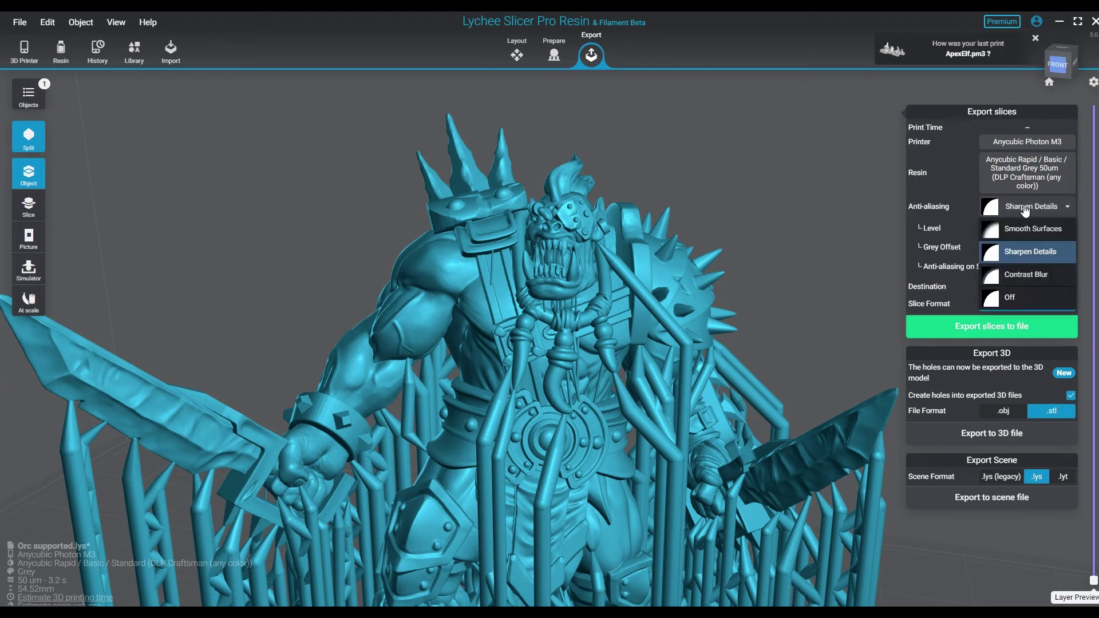
left_click(947, 163)
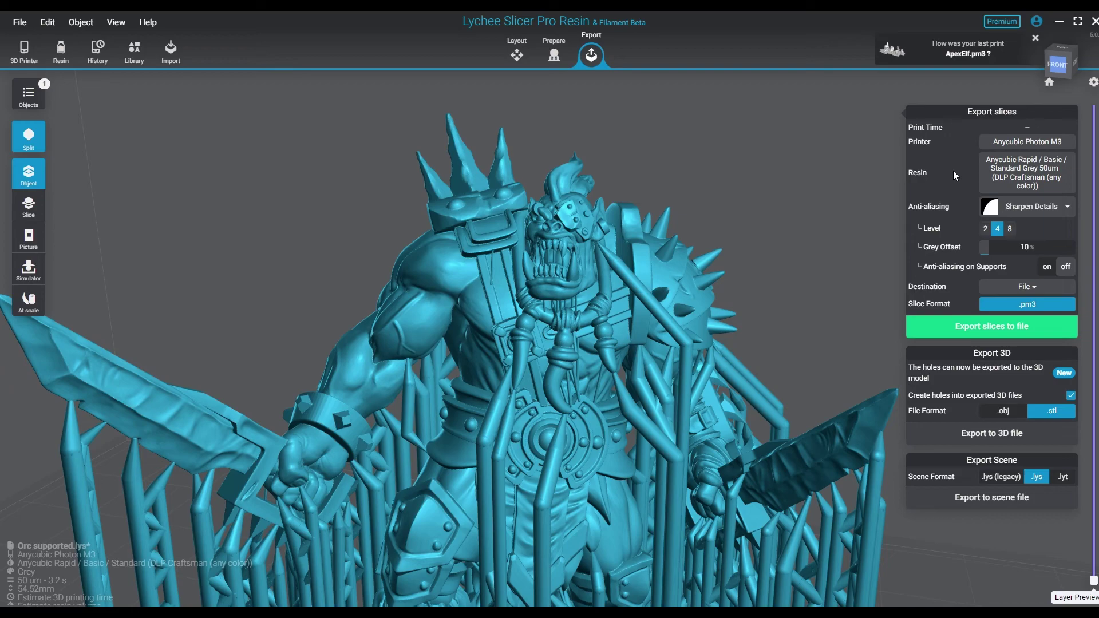
Examine the orc's face, arm muscles and spiked shoulder armour up close from several angles
left_click_drag(770, 358, 608, 508)
scroll(441, 410, "up", 5)
left_click_drag(520, 407, 579, 293)
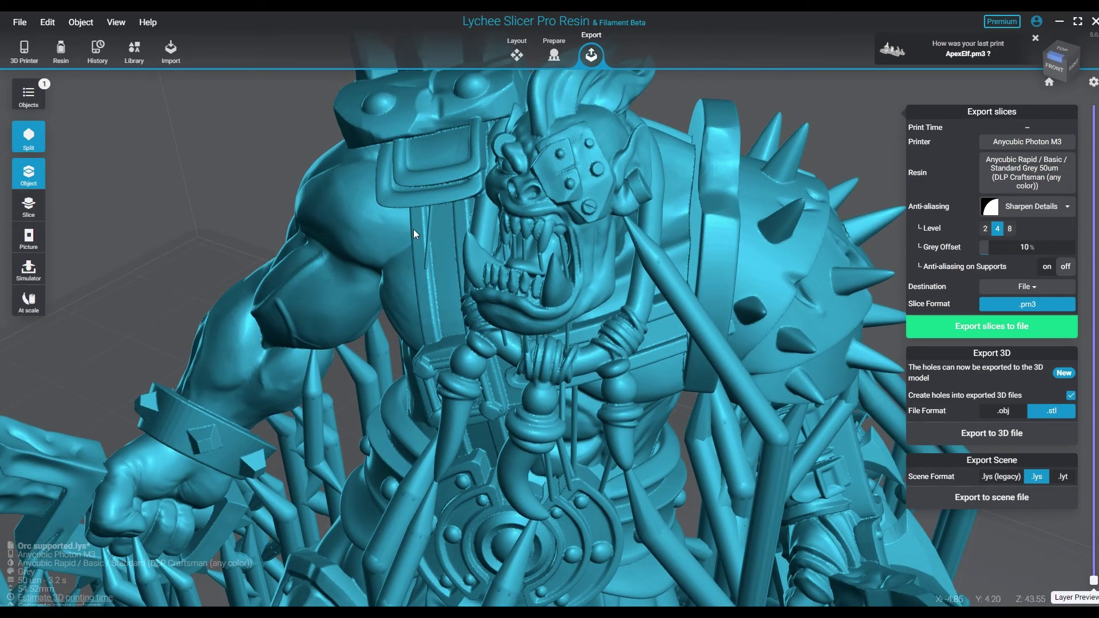
left_click_drag(413, 228, 534, 215)
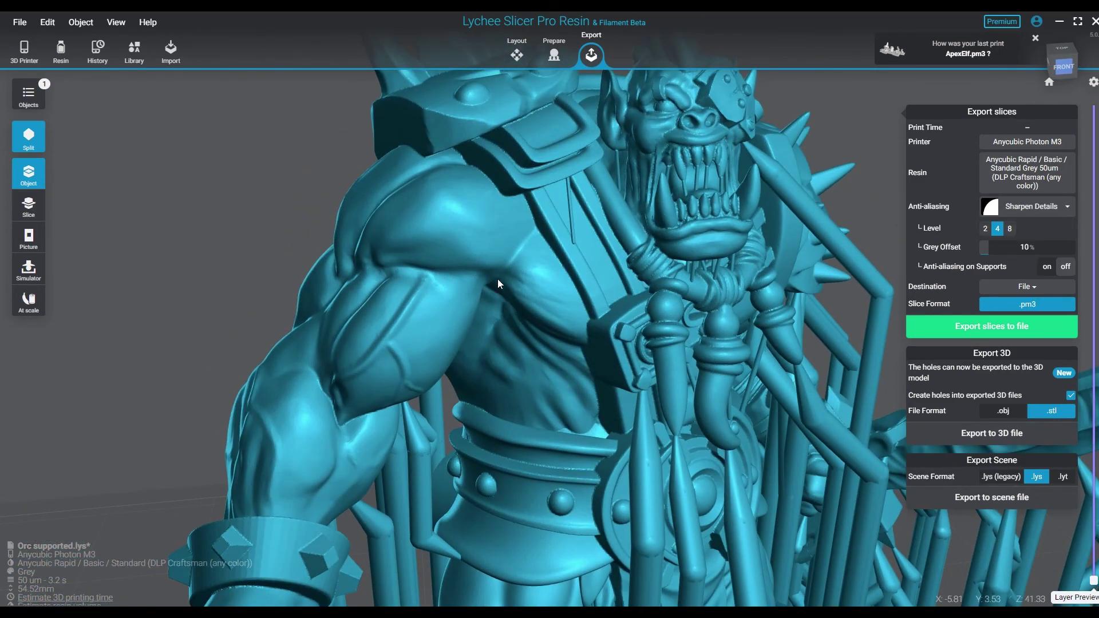
left_click_drag(496, 278, 573, 423)
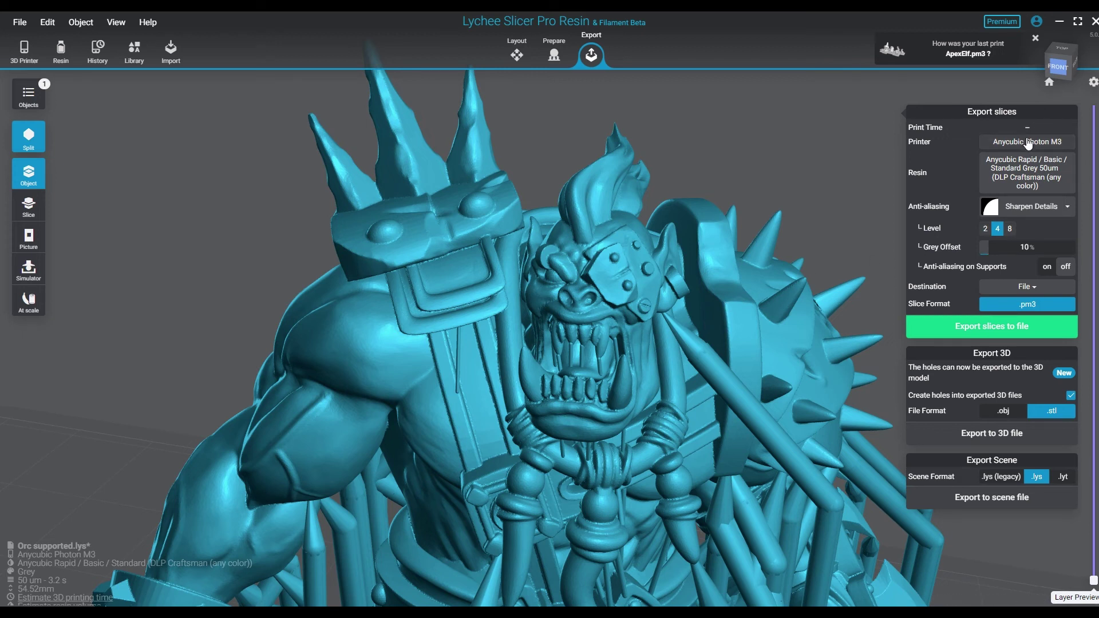
right_click_drag(689, 404, 686, 353)
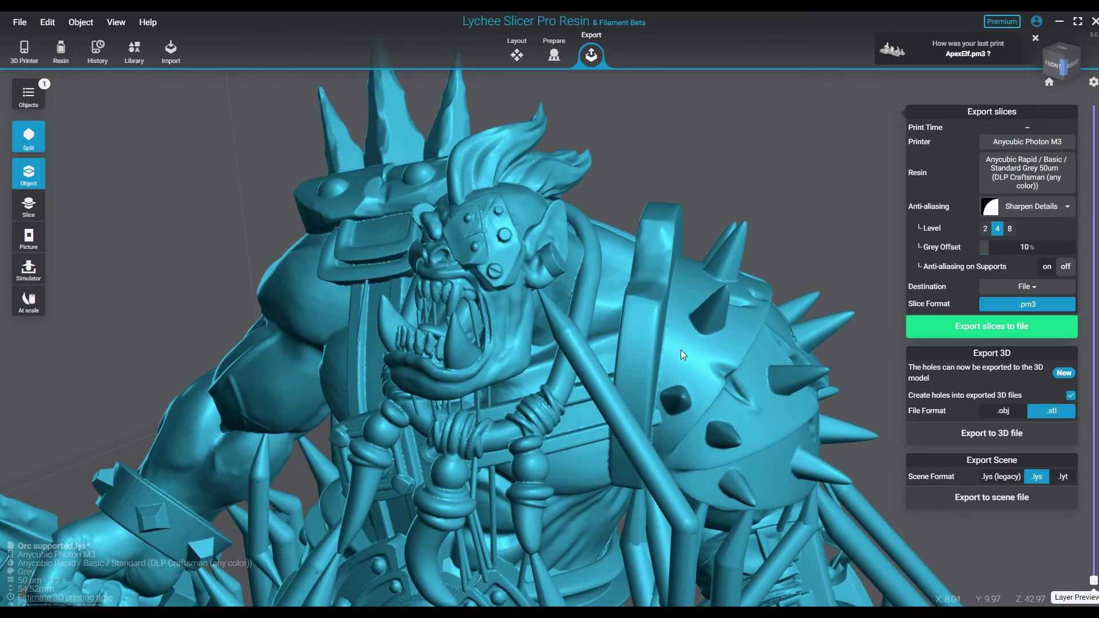
Cycle the anti-aliasing mode through Smooth Surfaces, Sharpen Details and Contrast Blur to compare their settings
left_click(1013, 208)
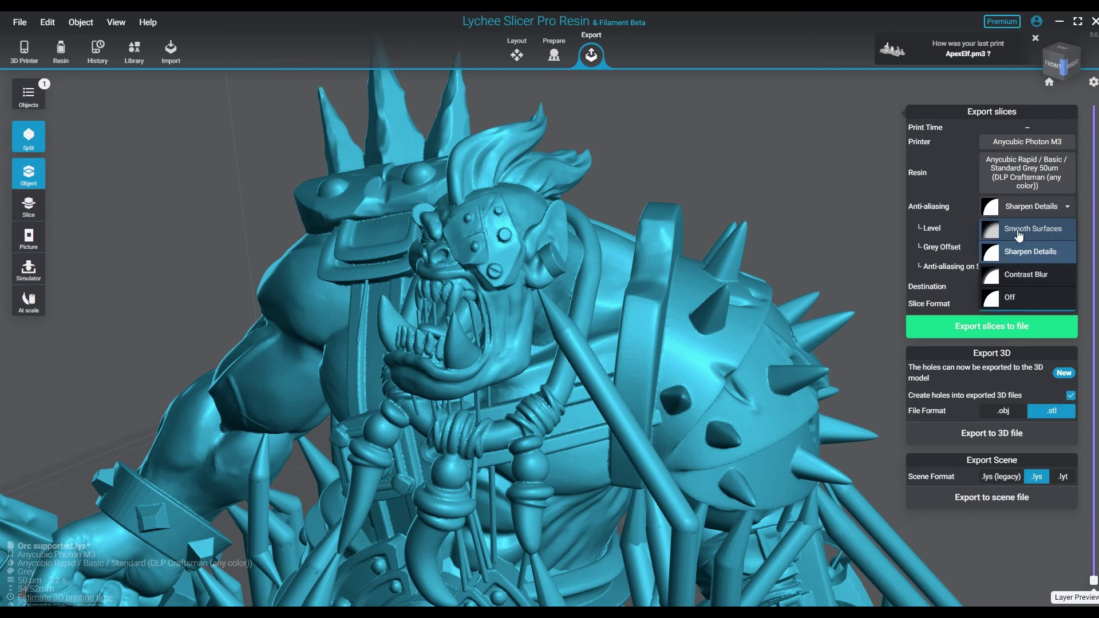
left_click(1018, 230)
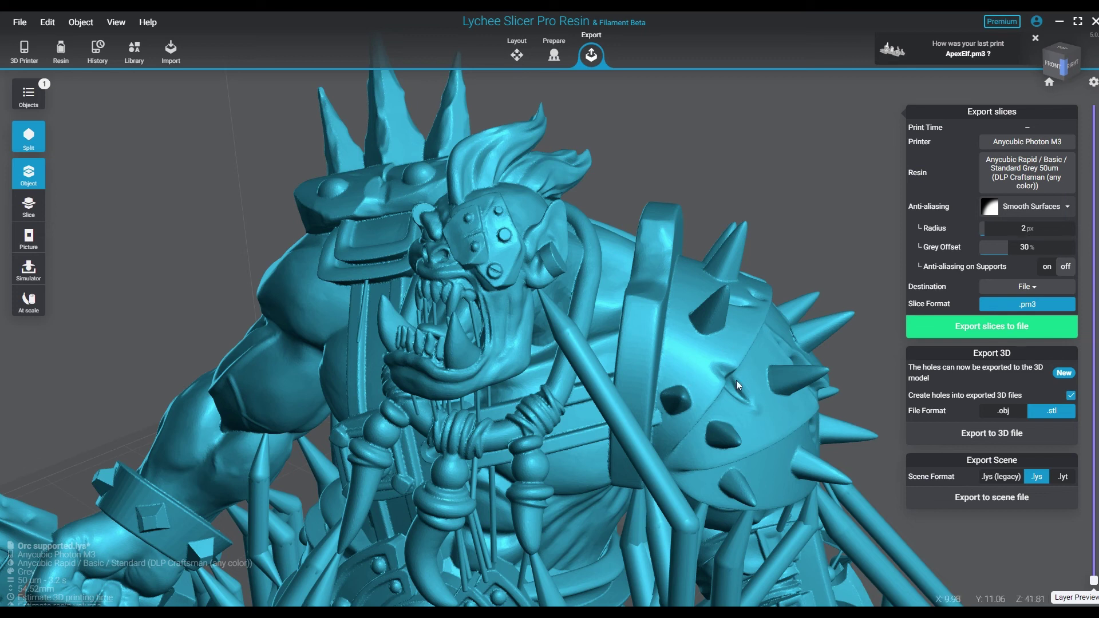
left_click(1023, 206)
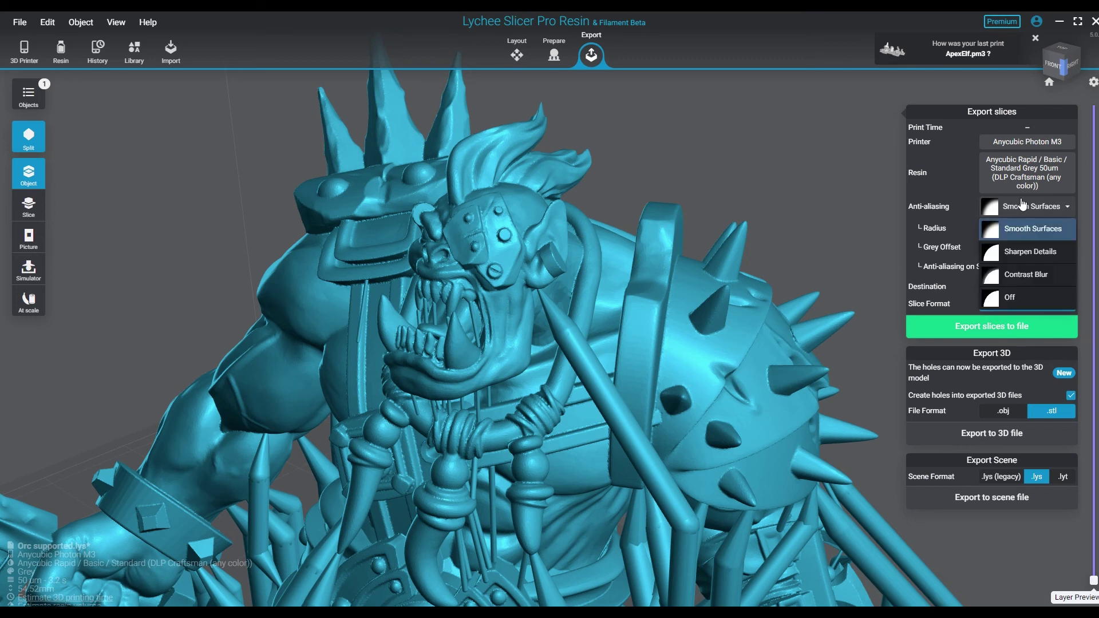
left_click(1038, 258)
left_click(1029, 207)
left_click(1031, 274)
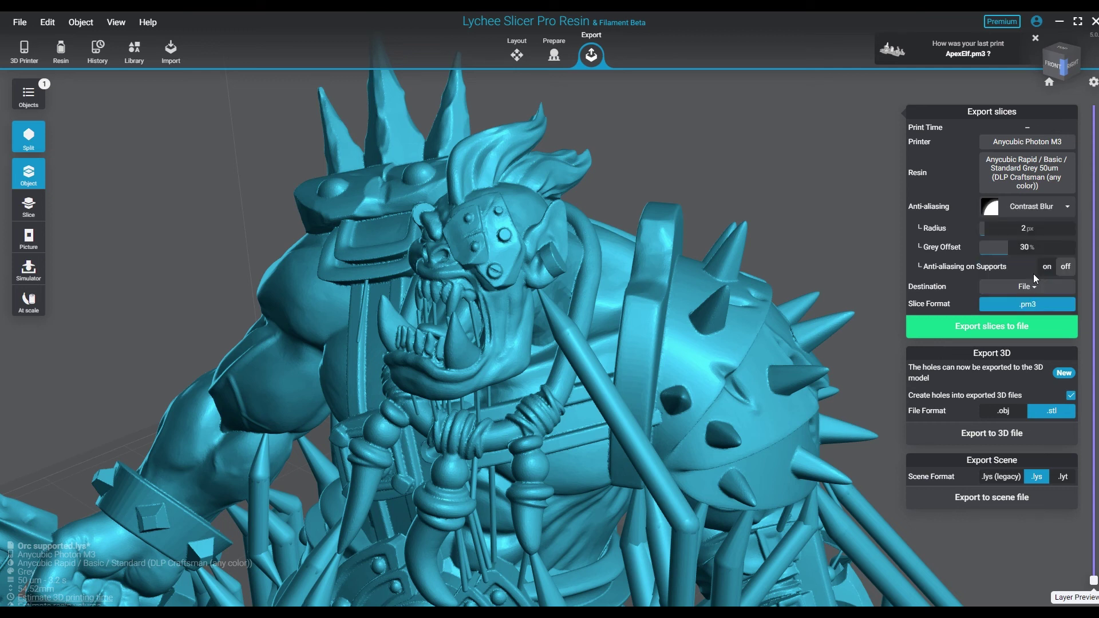
Set anti-aliasing to Sharpen Details with level 4 and a grey offset of 10%
left_click(1030, 209)
left_click(1039, 259)
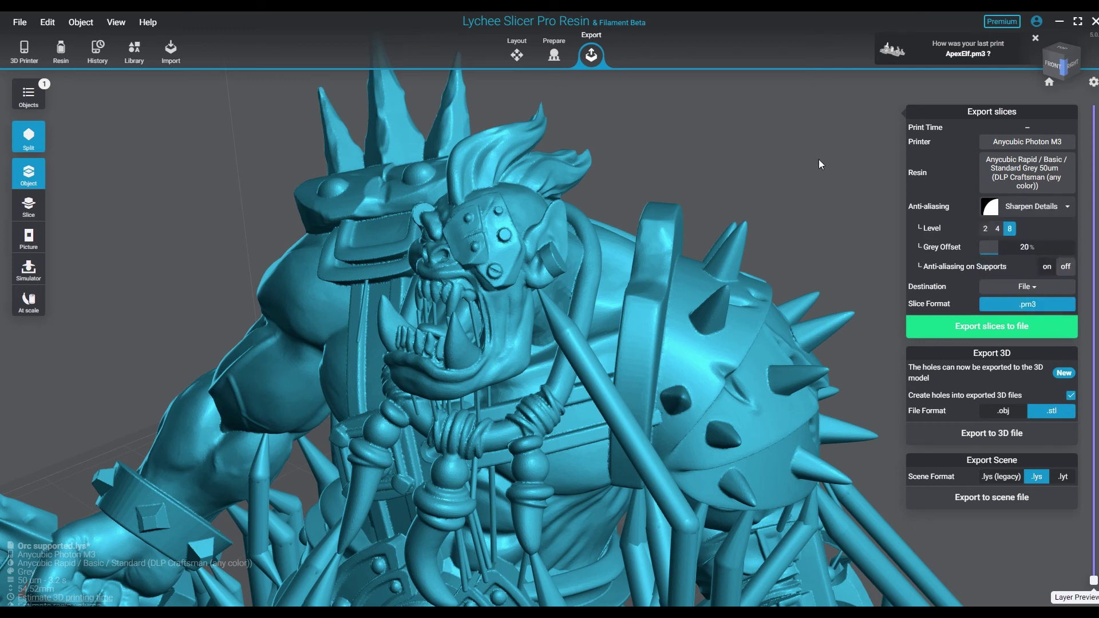
left_click(1018, 208)
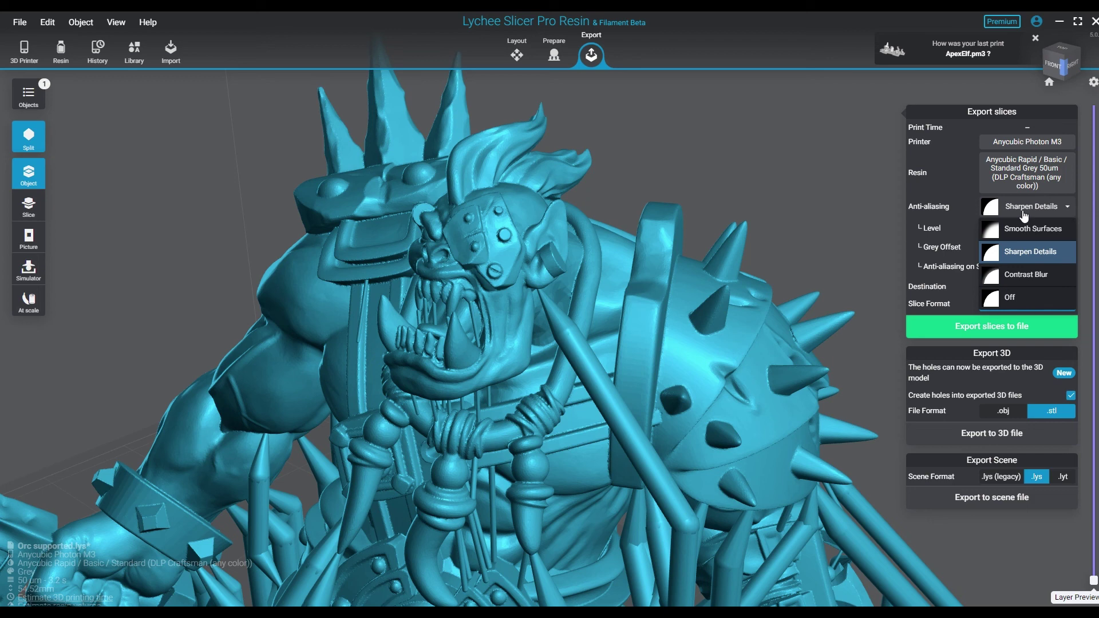
left_click(1029, 255)
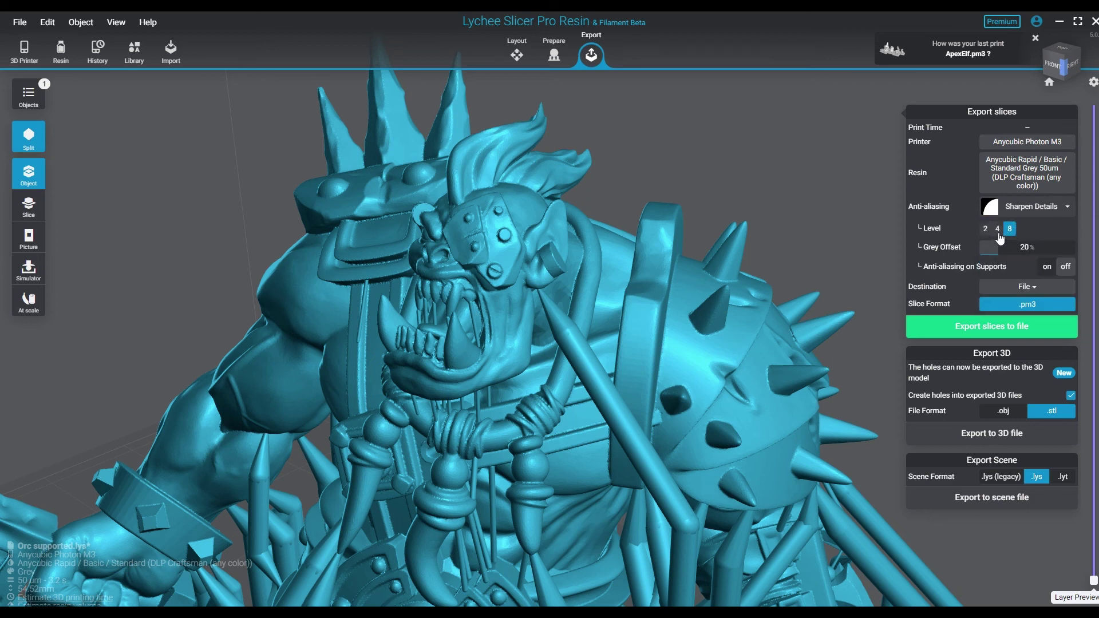
left_click(998, 229)
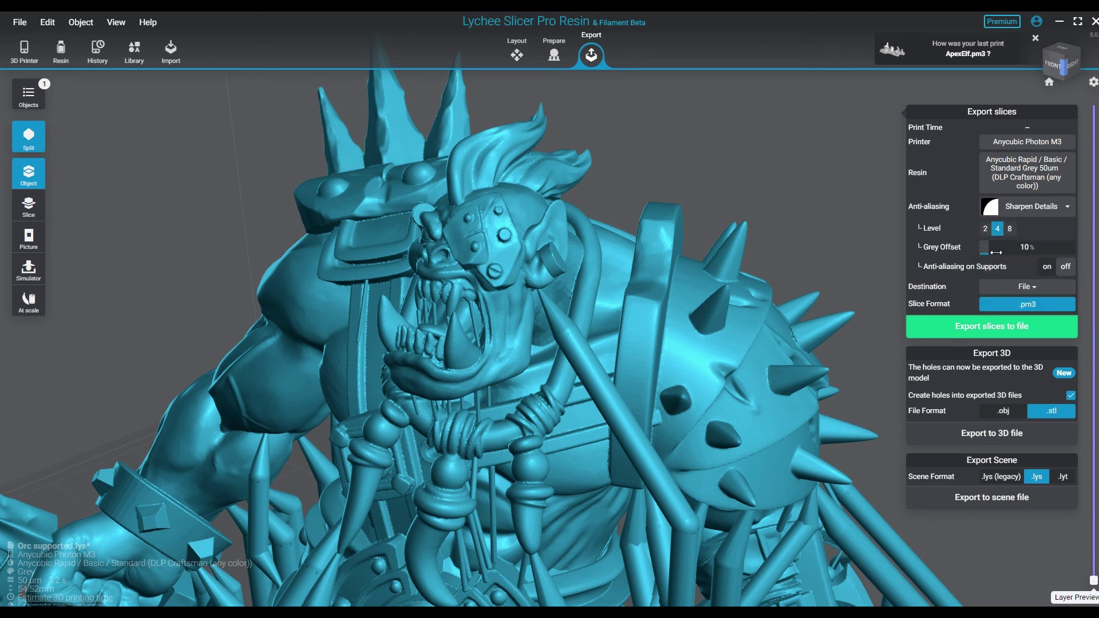